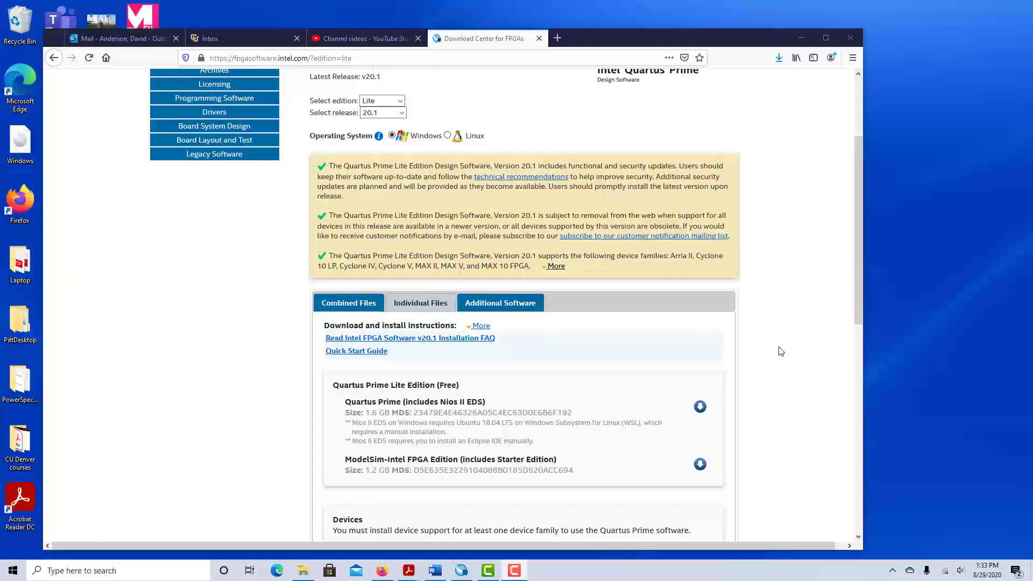
- Review the Quartus Prime Lite Edition heading, release details and individual file downloads
scroll(772, 378, "up", 3)
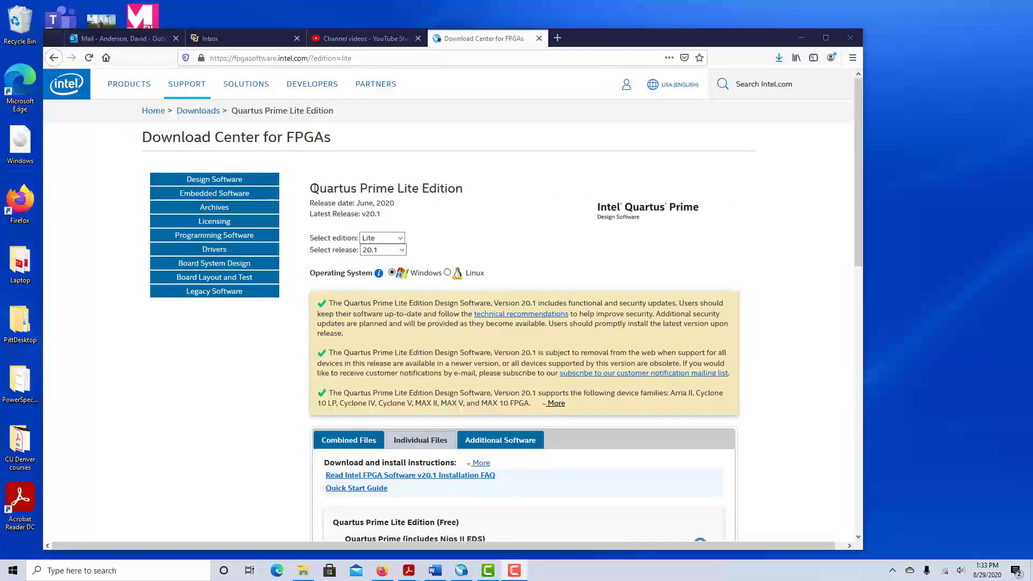
left_click_drag(310, 189, 467, 188)
left_click(498, 254)
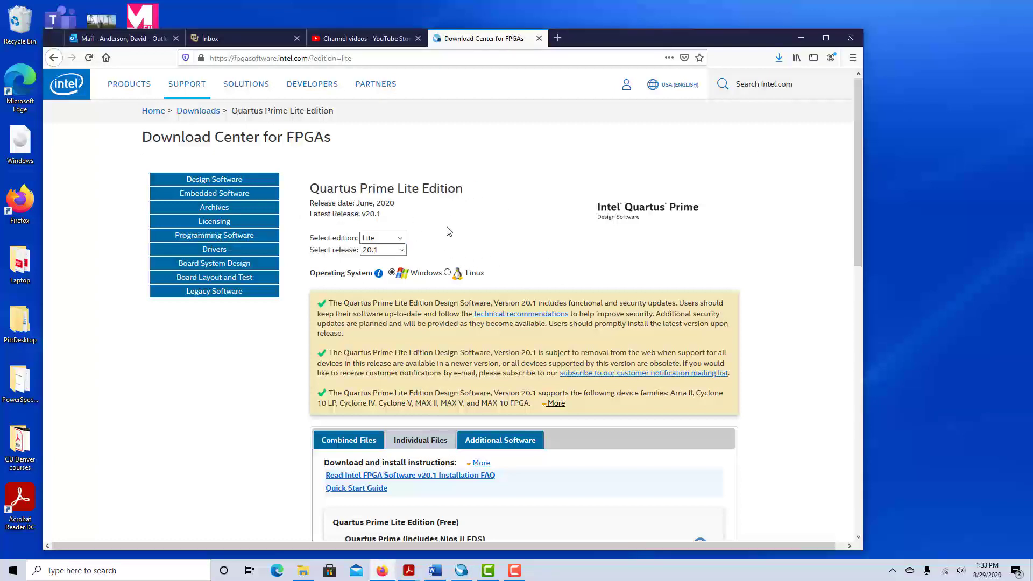
scroll(447, 228, "down", 2)
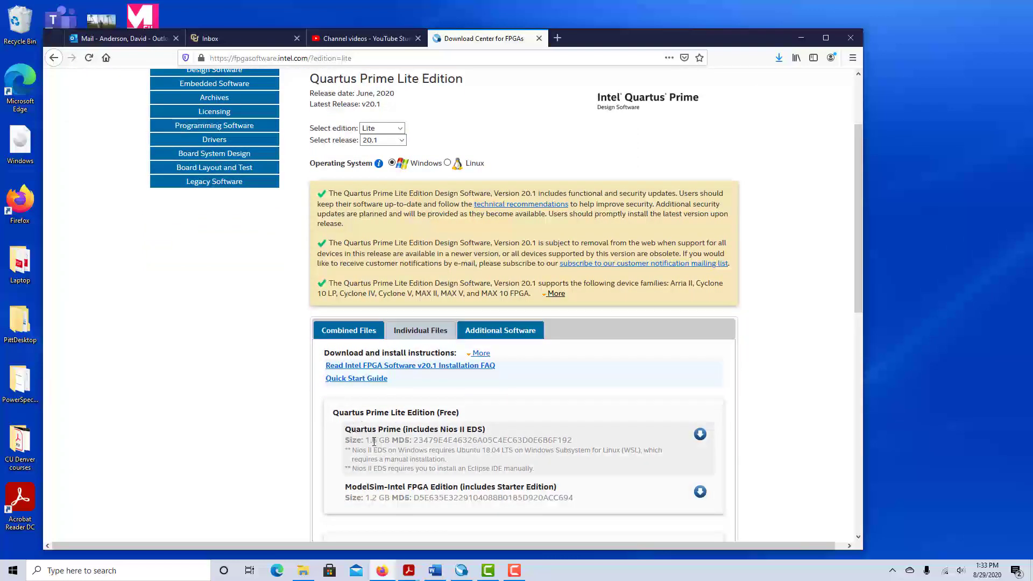
scroll(425, 323, "up", 2)
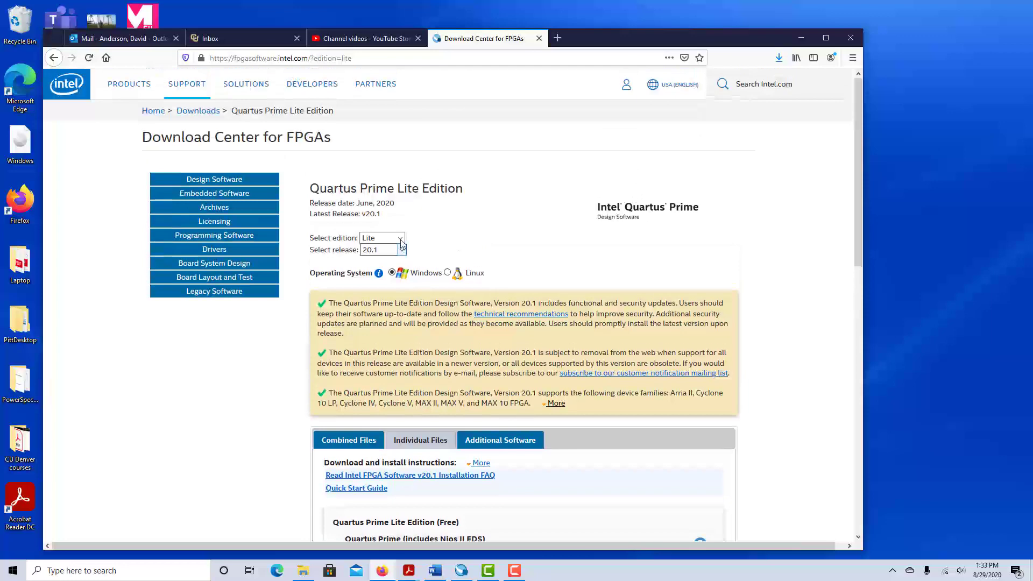
- Switch the edition to Pro and look over its individual file downloads
left_click(400, 238)
left_click(376, 255)
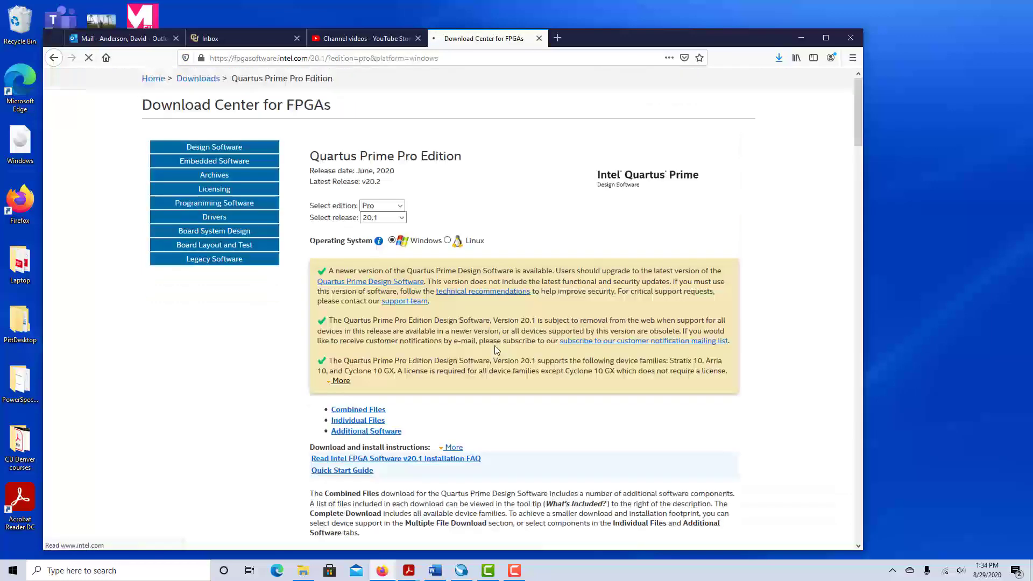
scroll(514, 362, "down", 4)
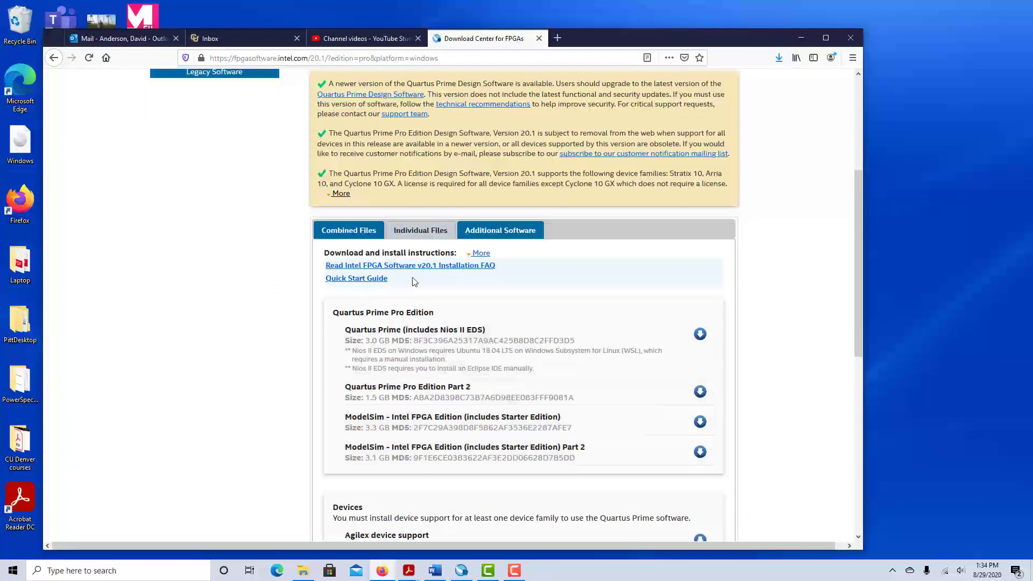
scroll(444, 297, "up", 2)
scroll(444, 298, "up", 2)
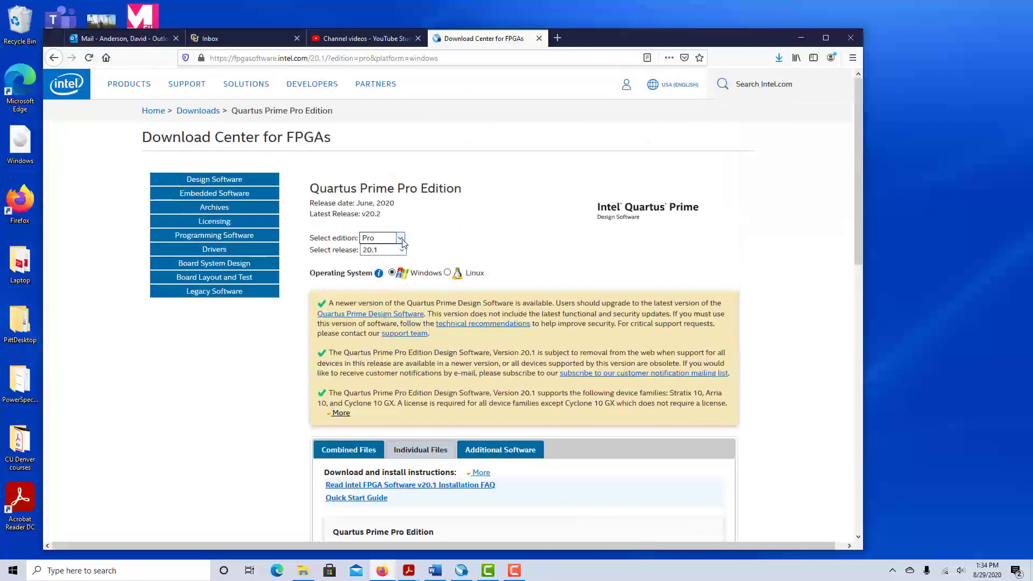
- Select the Lite edition again and examine its individual software and device support downloads
left_click(401, 238)
left_click(382, 272)
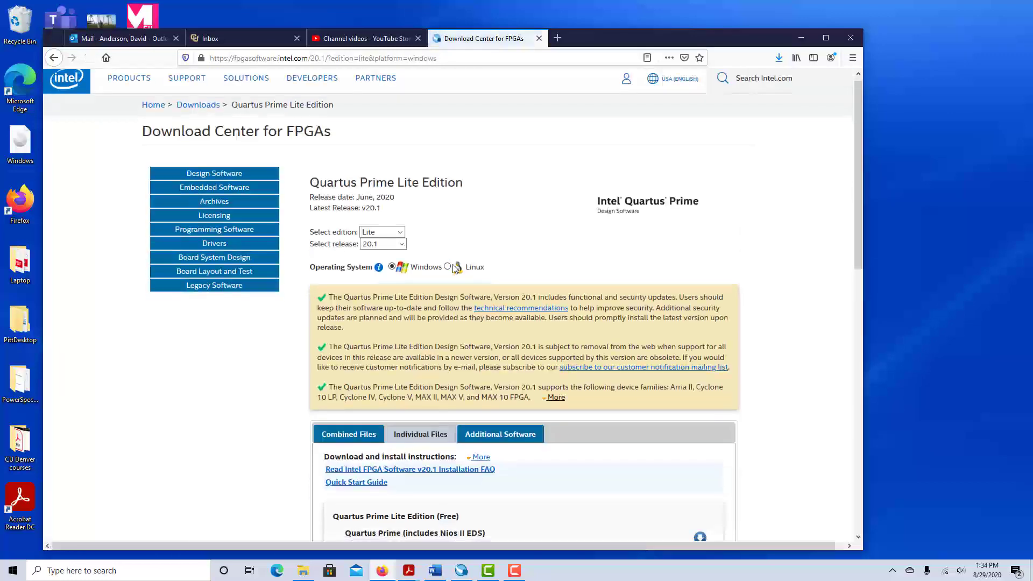
scroll(345, 204, "down", 4)
scroll(436, 183, "up", 3)
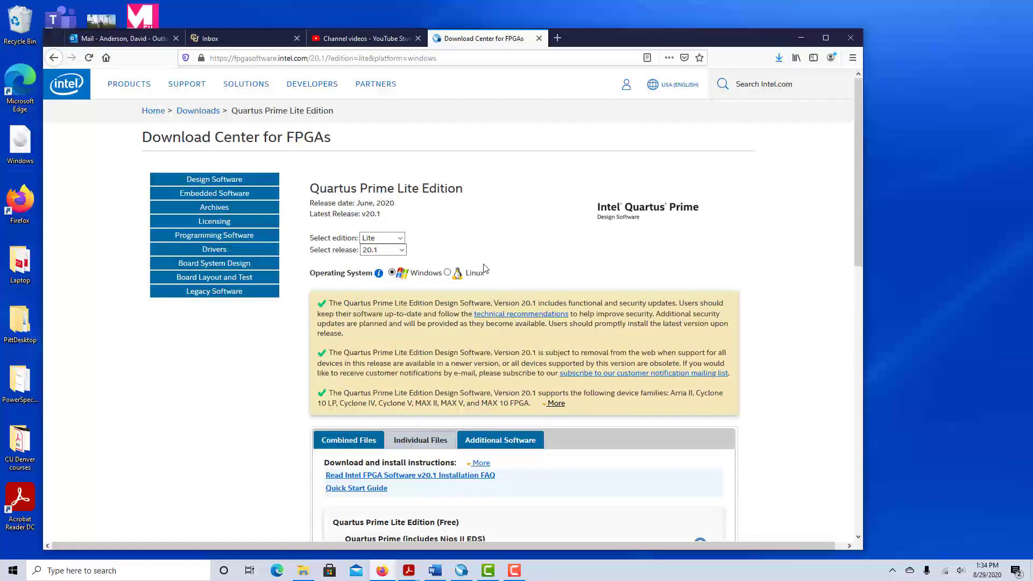
scroll(486, 269, "down", 2)
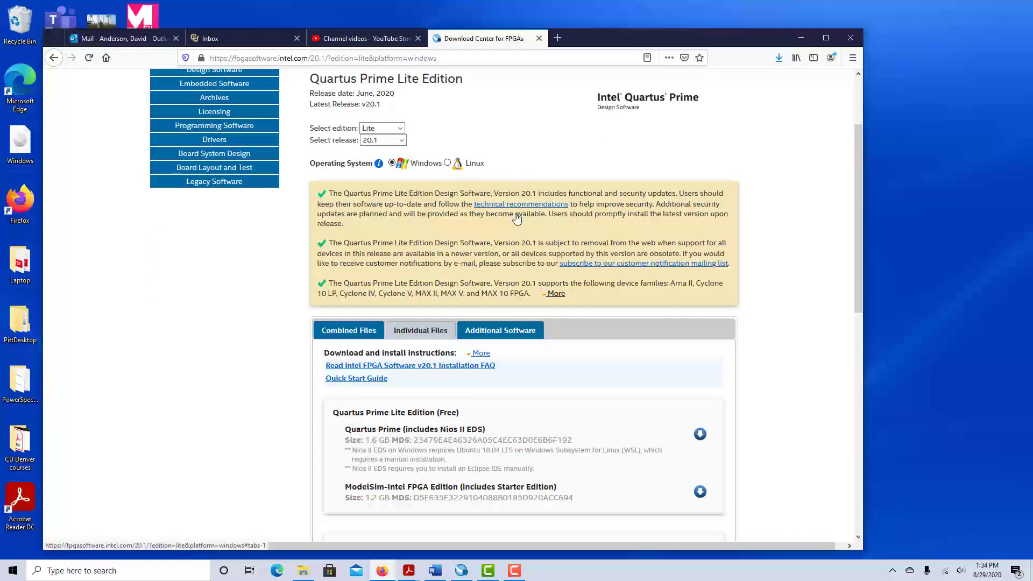
scroll(485, 218, "up", 2)
scroll(538, 266, "down", 2)
scroll(538, 267, "down", 1)
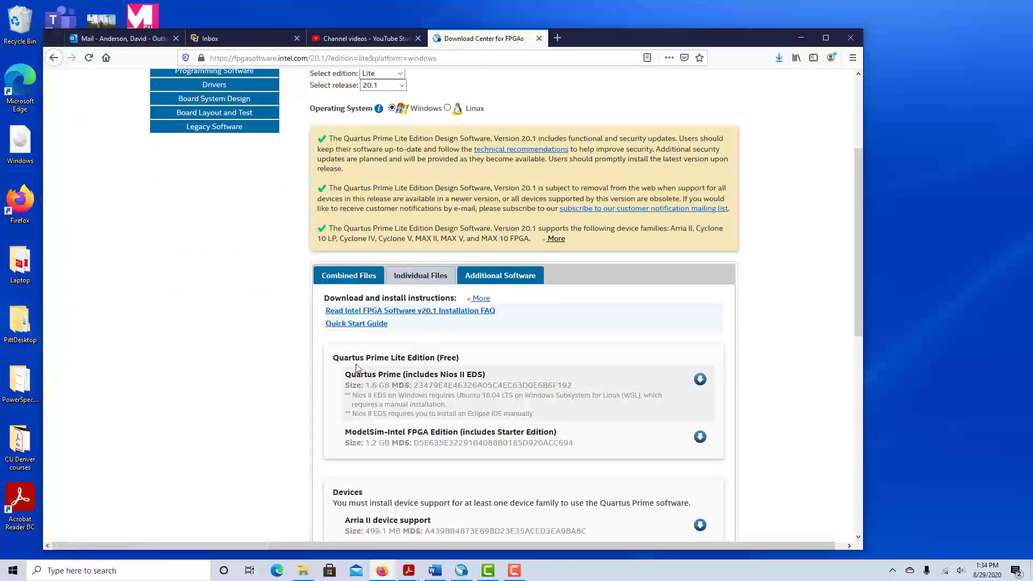
scroll(434, 289, "down", 3)
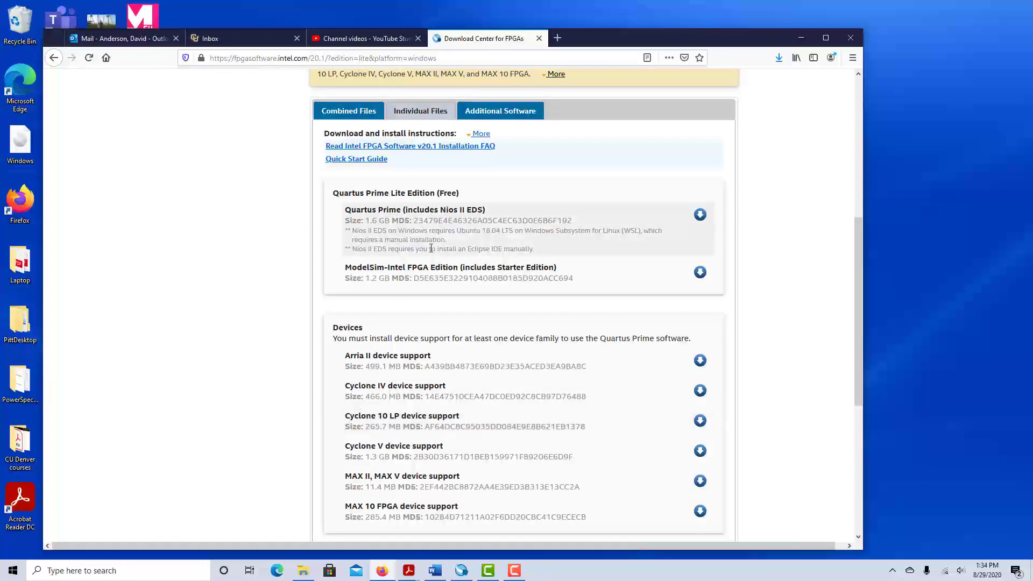
scroll(473, 356, "up", 2)
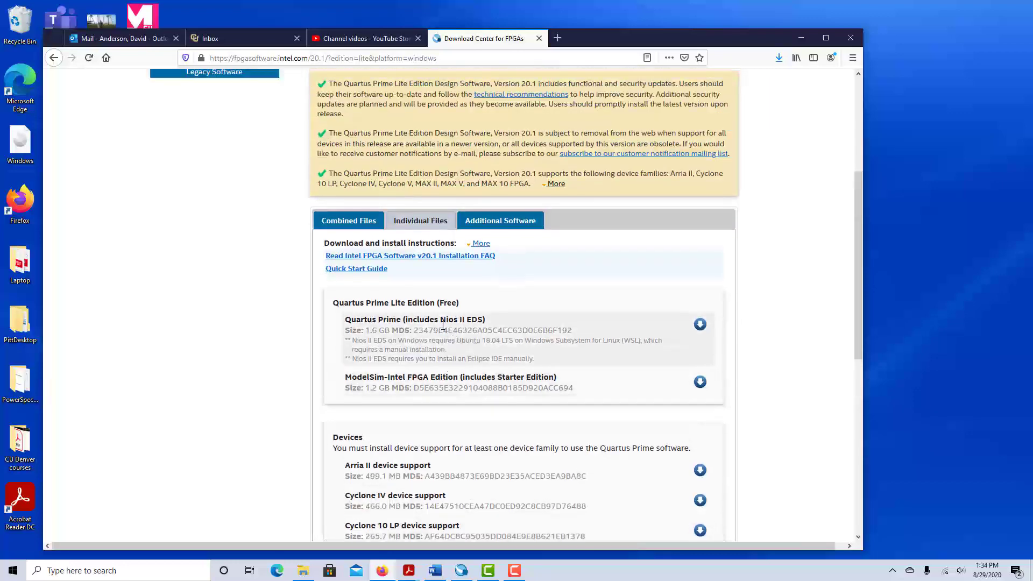
- Show the combined files for the Lite edition and check the size of the Windows package
left_click(355, 222)
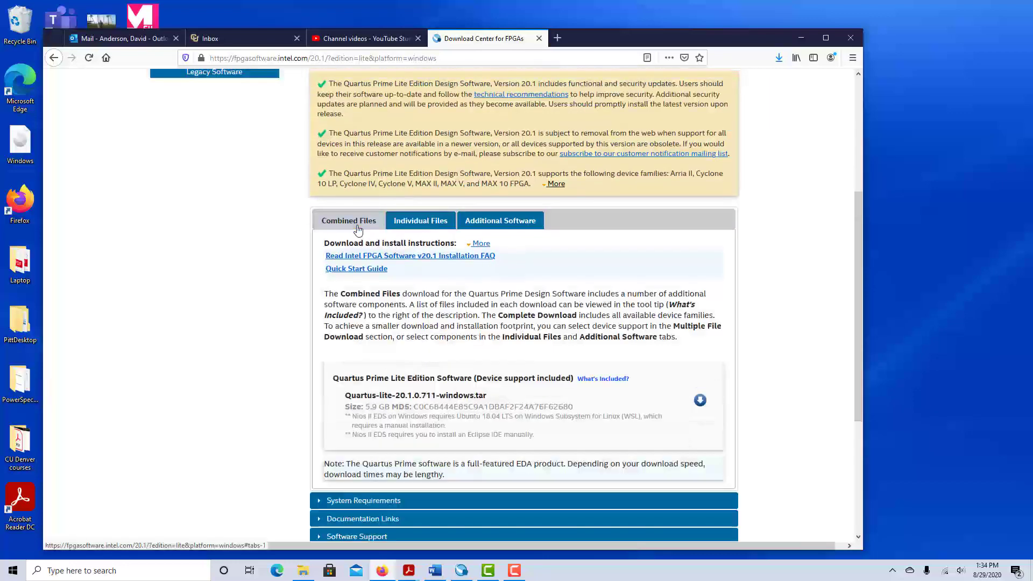
scroll(504, 361, "down", 1)
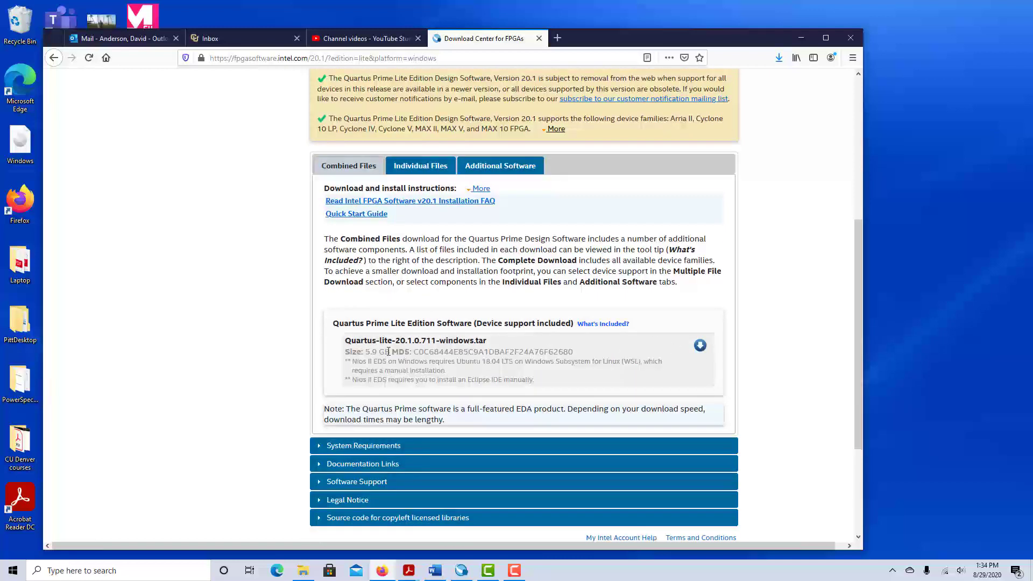
scroll(433, 371, "up", 5)
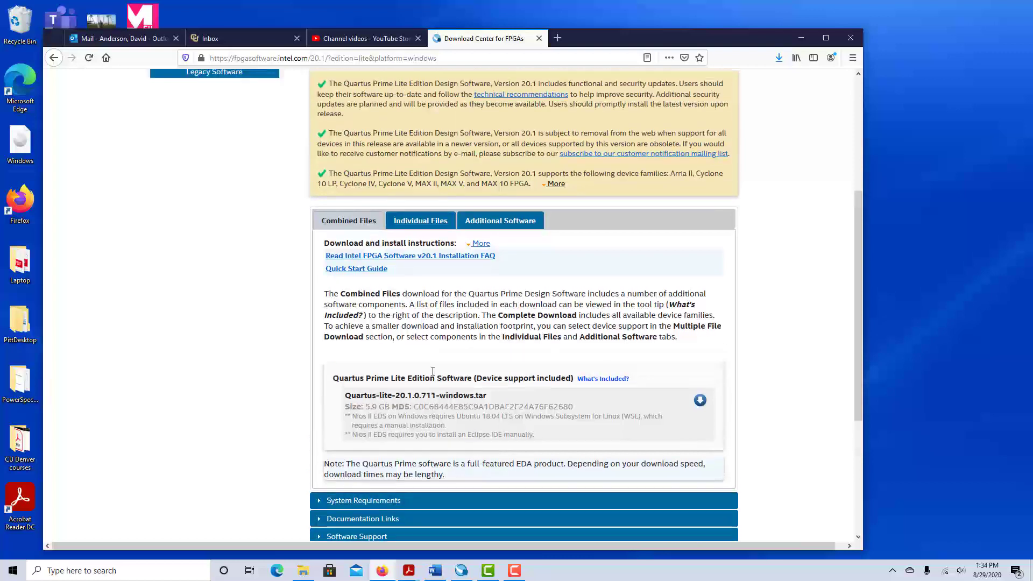
- Switch the edition to Pro and check the size of its complete combined download
left_click(384, 238)
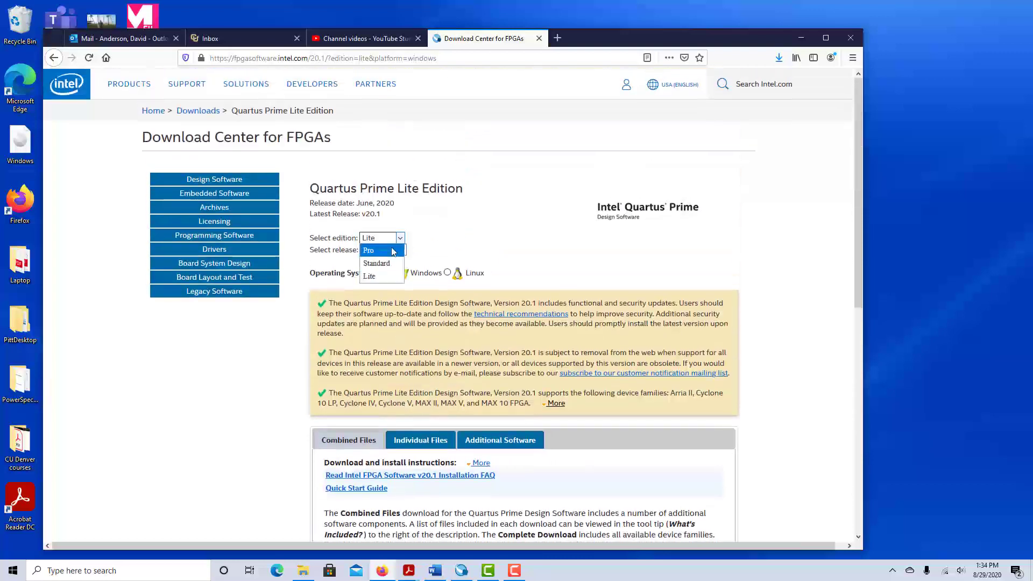
left_click(392, 250)
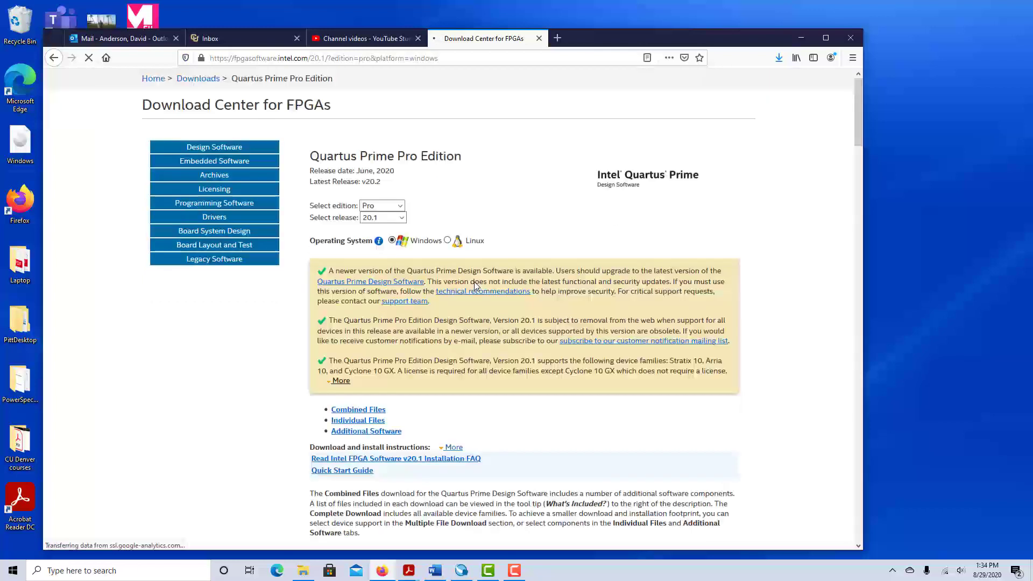
scroll(452, 341, "down", 3)
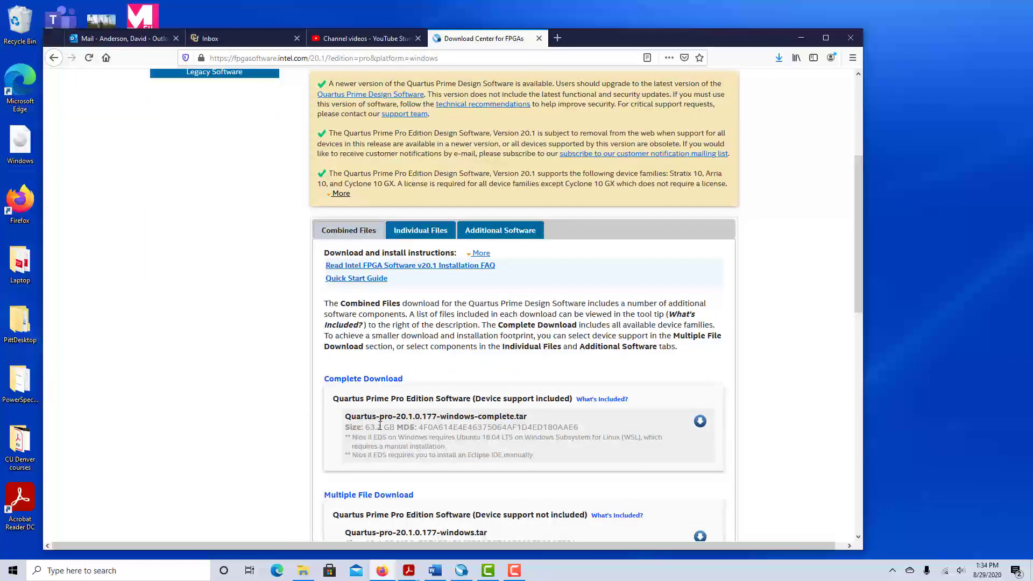
scroll(401, 427, "up", 5)
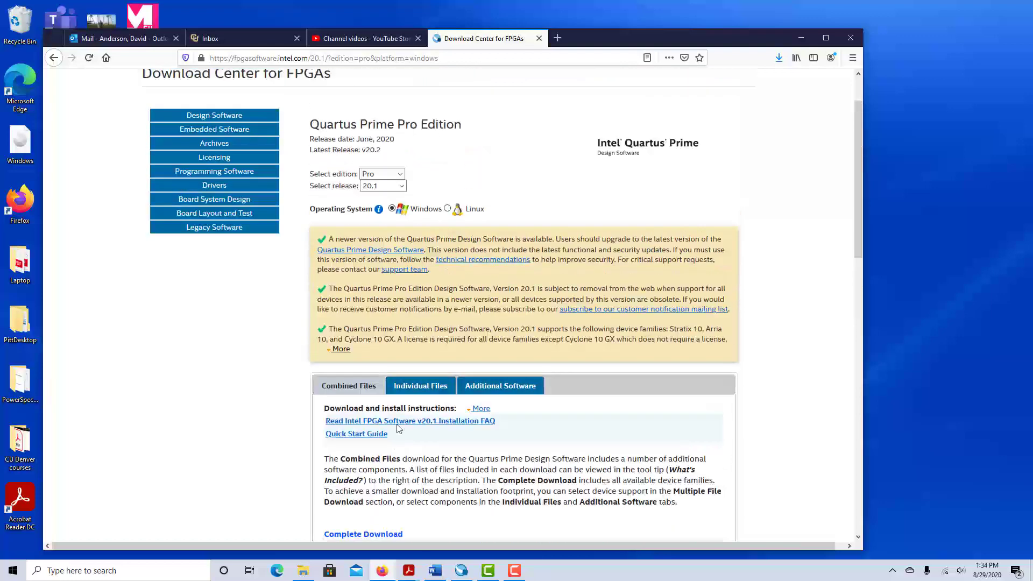
- Return to the Lite edition and show its combined files download
left_click(383, 238)
left_click(386, 275)
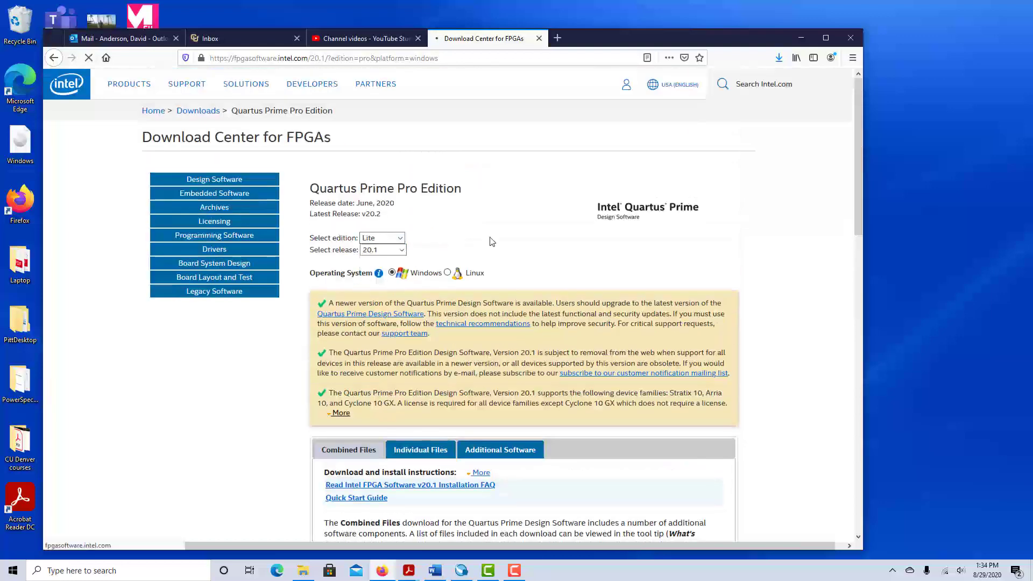
scroll(480, 255, "down", 8)
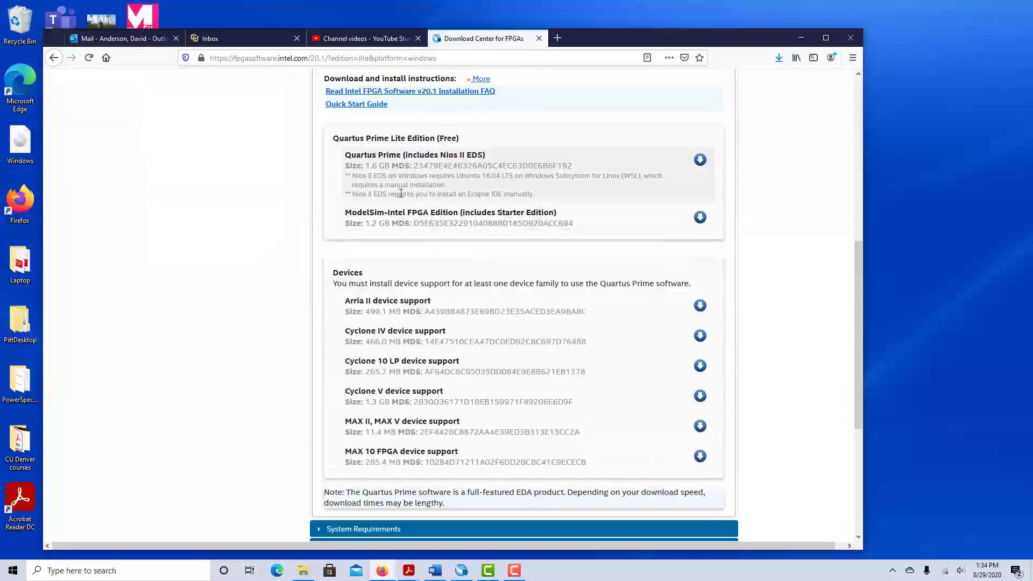
scroll(338, 199, "up", 3)
left_click(347, 221)
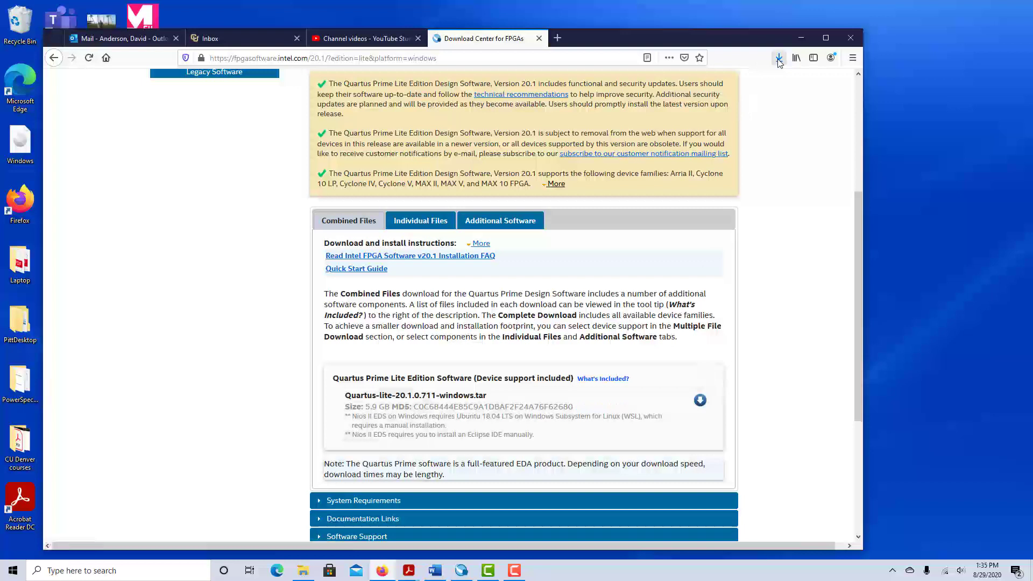
- Launch QuartusLiteSetup-20.1.0.711-windows from the components folder of the extracted download in File Explorer
left_click(304, 570)
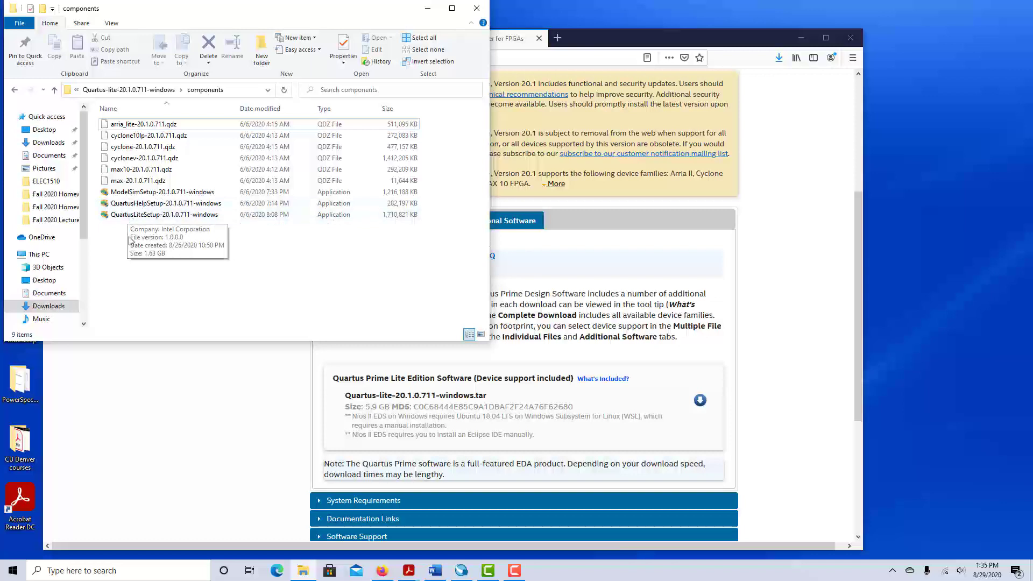
double_click(142, 214)
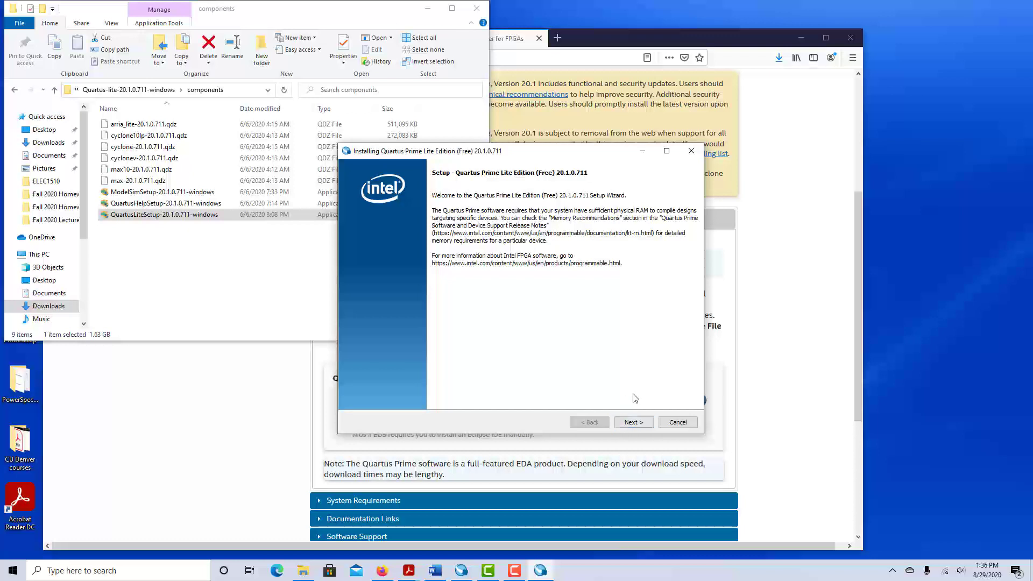
- Accept the license agreement, keep the installation directory C:\intelFPGA_lite\20.1 and agree to update the existing installation
left_click(633, 423)
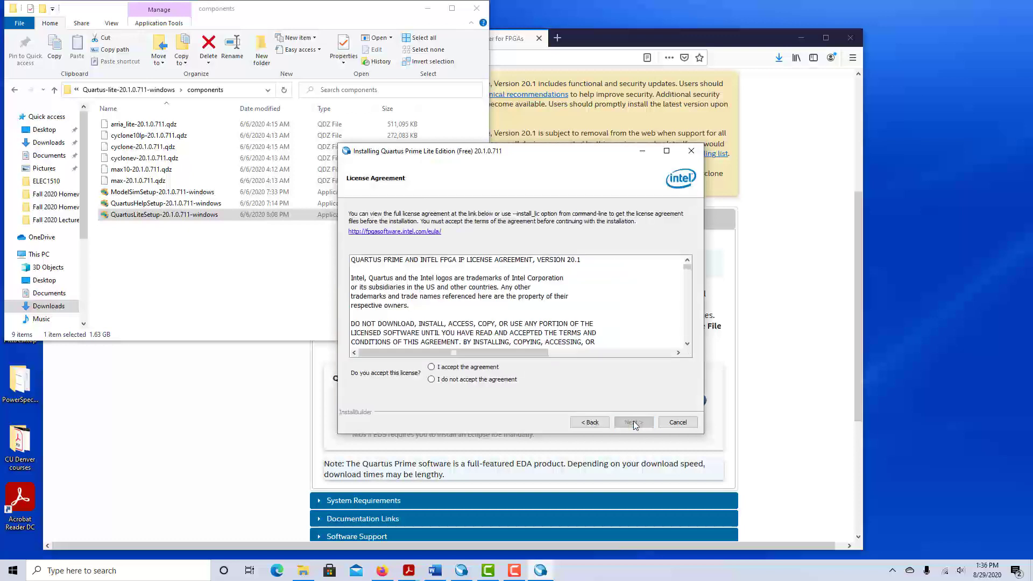
left_click(460, 367)
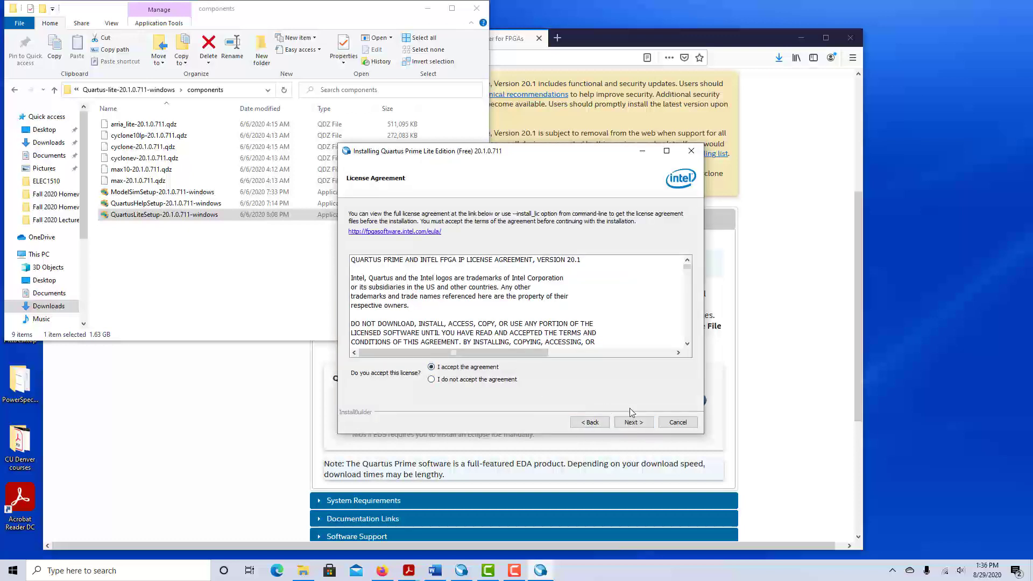
left_click(634, 422)
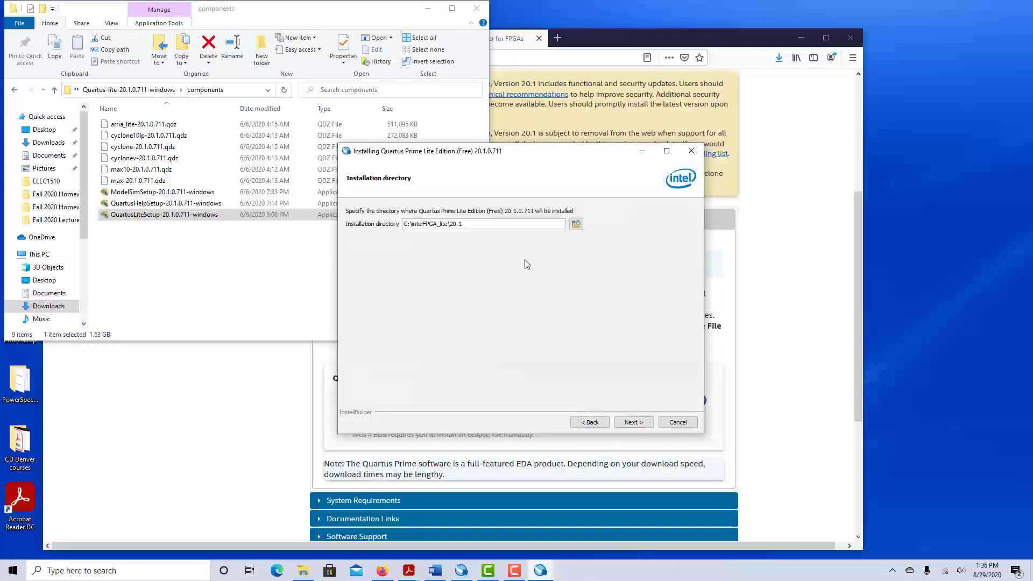
left_click(633, 422)
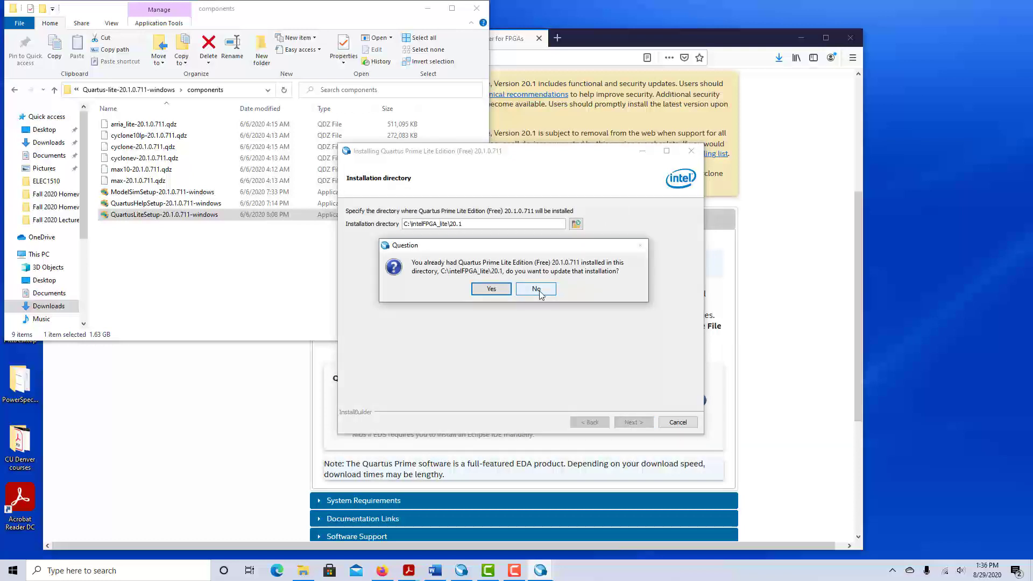
left_click(492, 289)
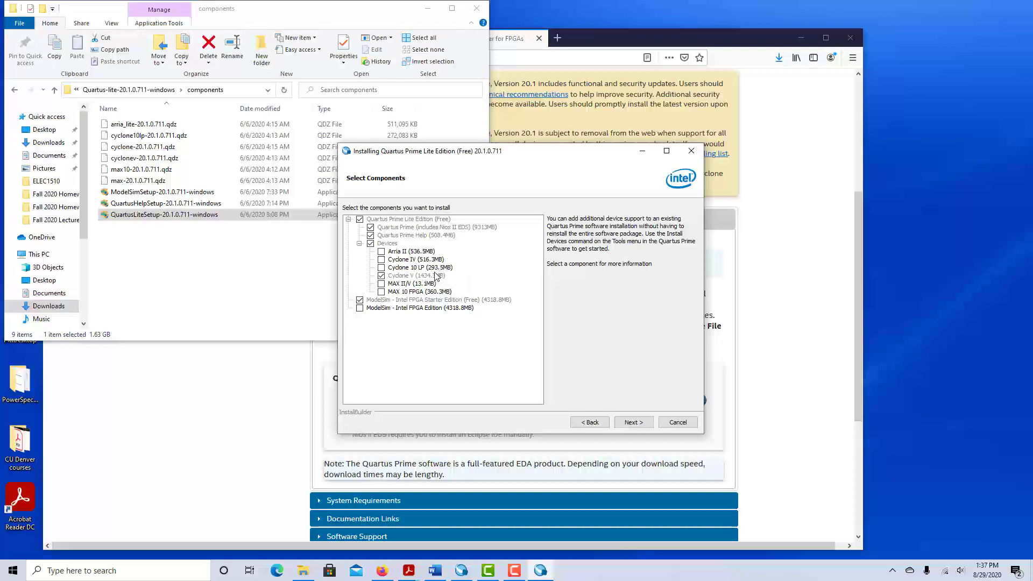
- Review the Quartus Prime components and device families offered for installation, and cancel the setup
left_click(371, 228)
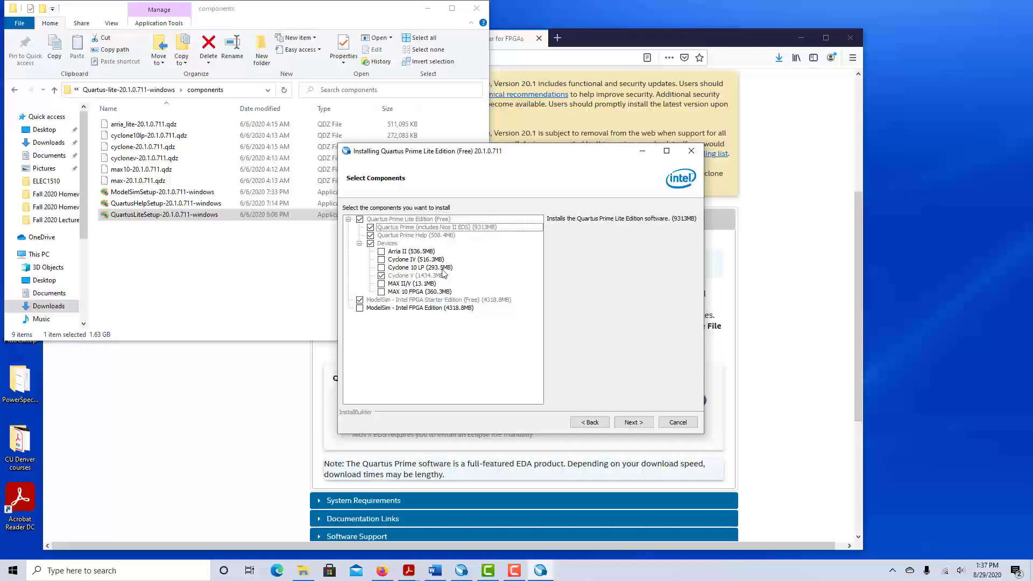
left_click(637, 423)
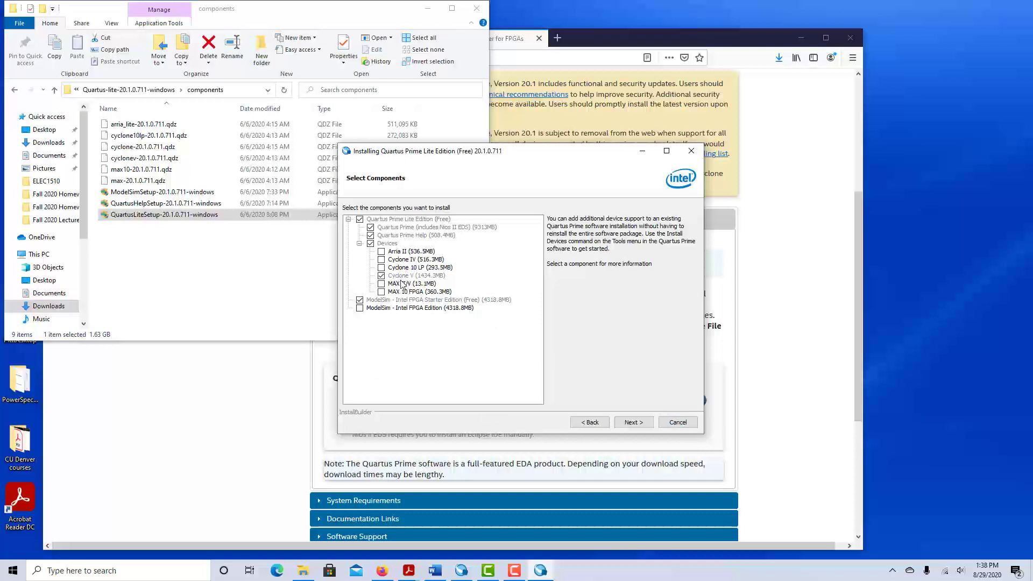
left_click(677, 422)
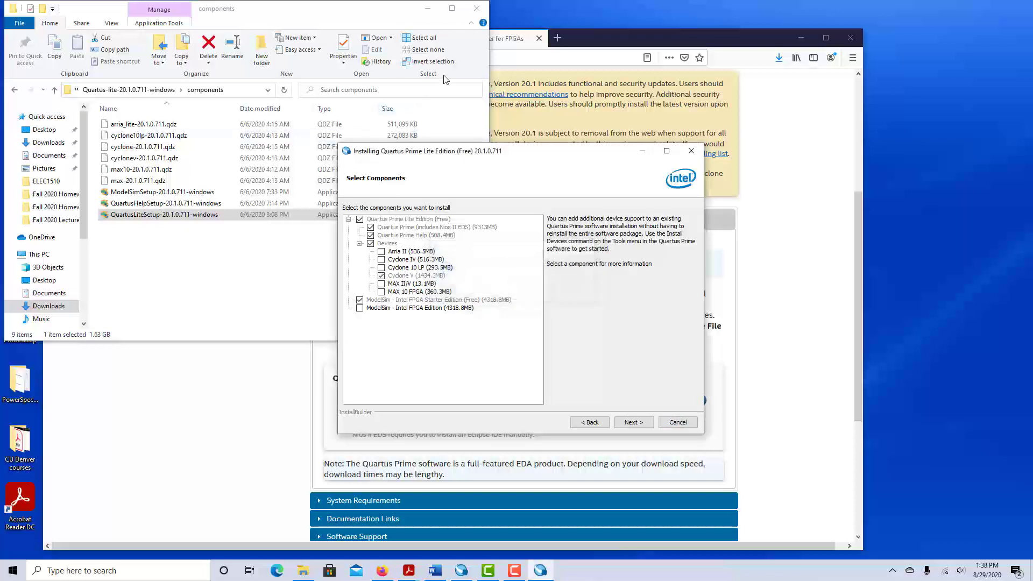
- Close the components folder window and switch to Quartus Prime Lite Edition
left_click(476, 8)
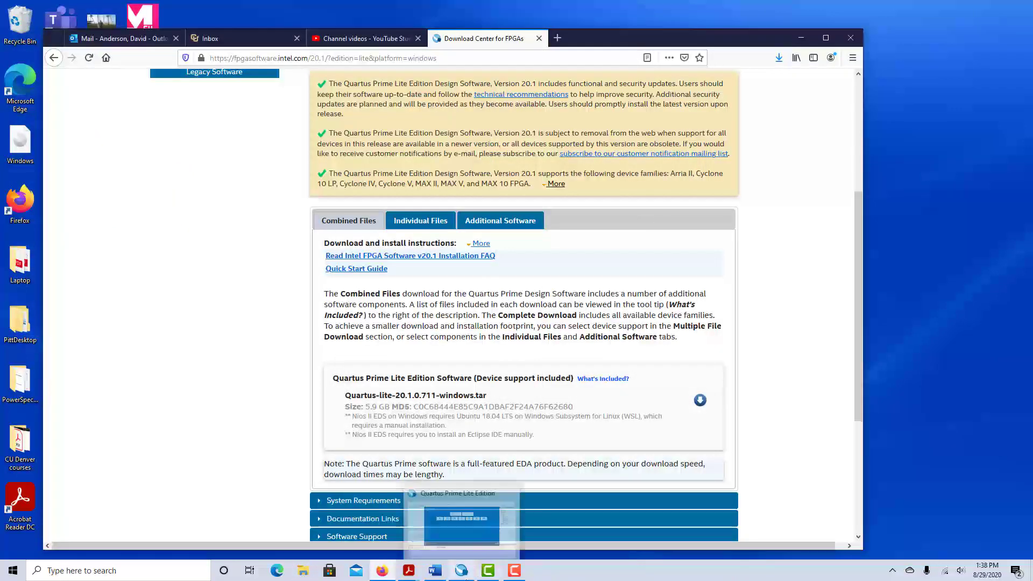
left_click(464, 571)
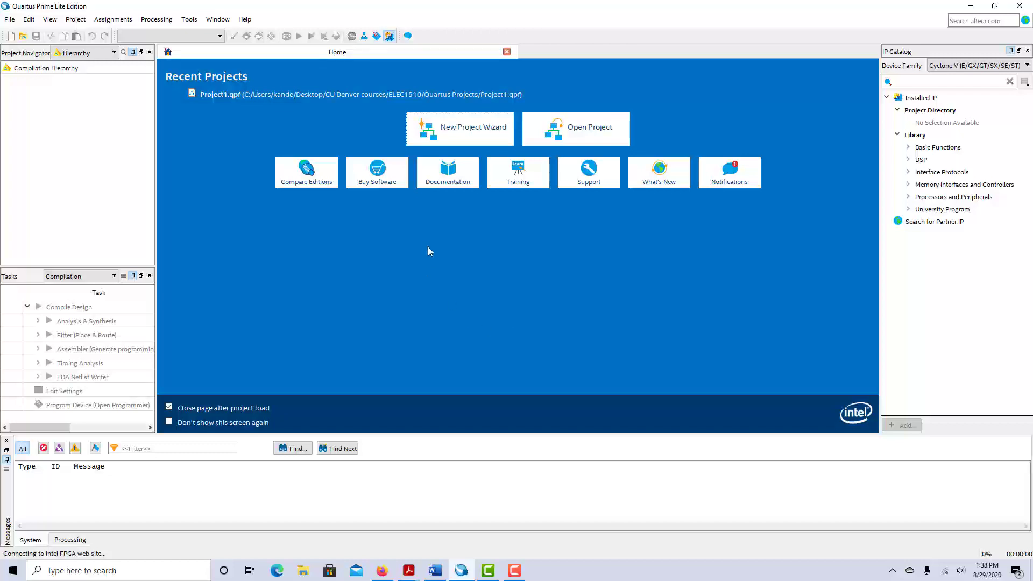
- Start a new project in C:\intelFPGA_lite\20.1, naming it Example and keeping Example as the top-level design entity
left_click(452, 136)
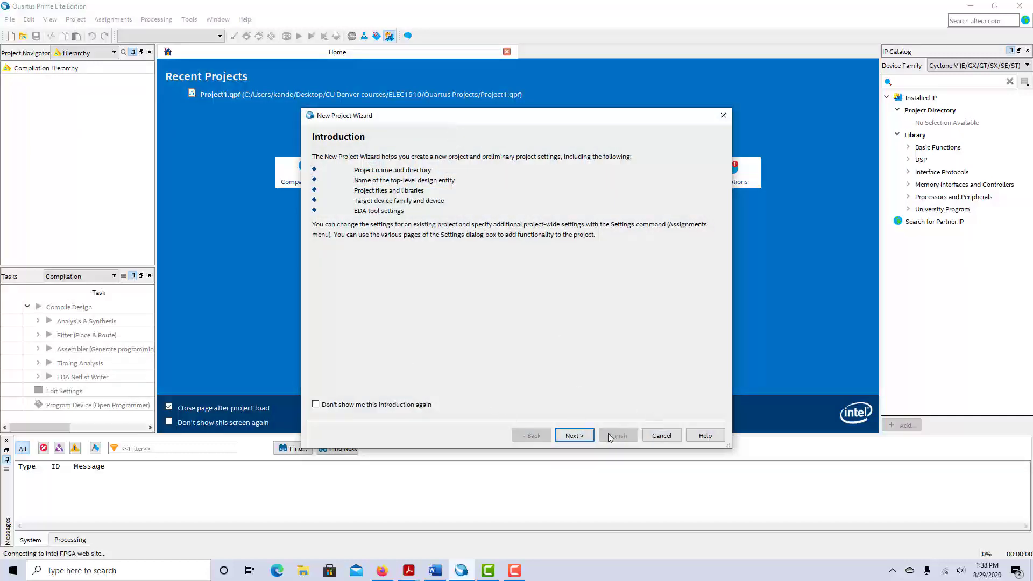
left_click(573, 436)
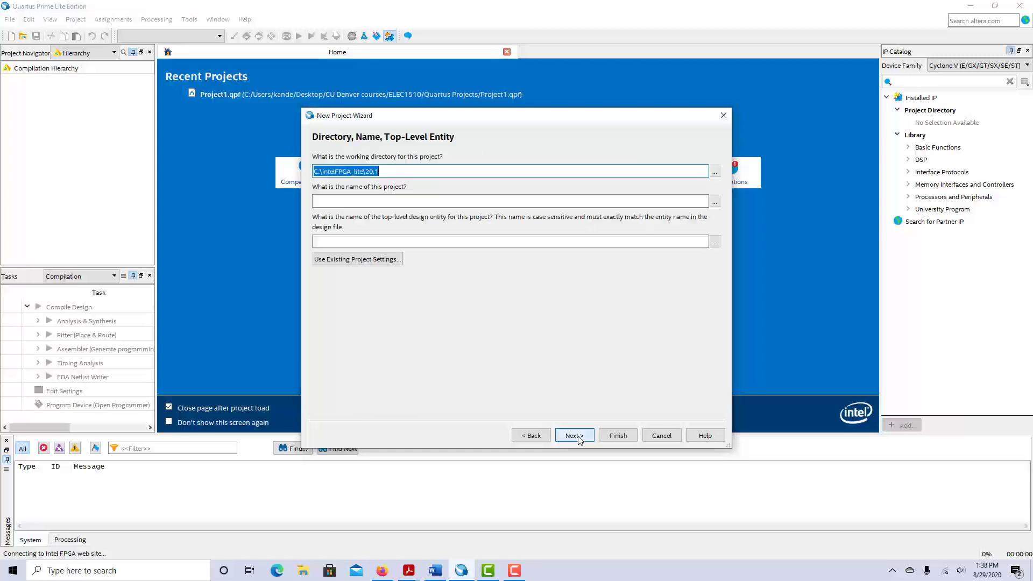
left_click(396, 170)
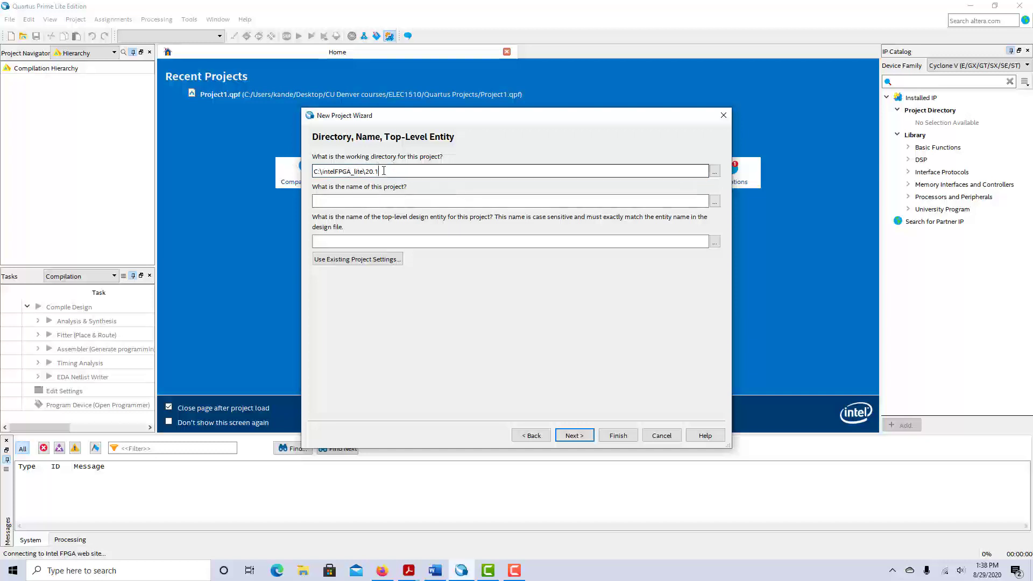
left_click(380, 203)
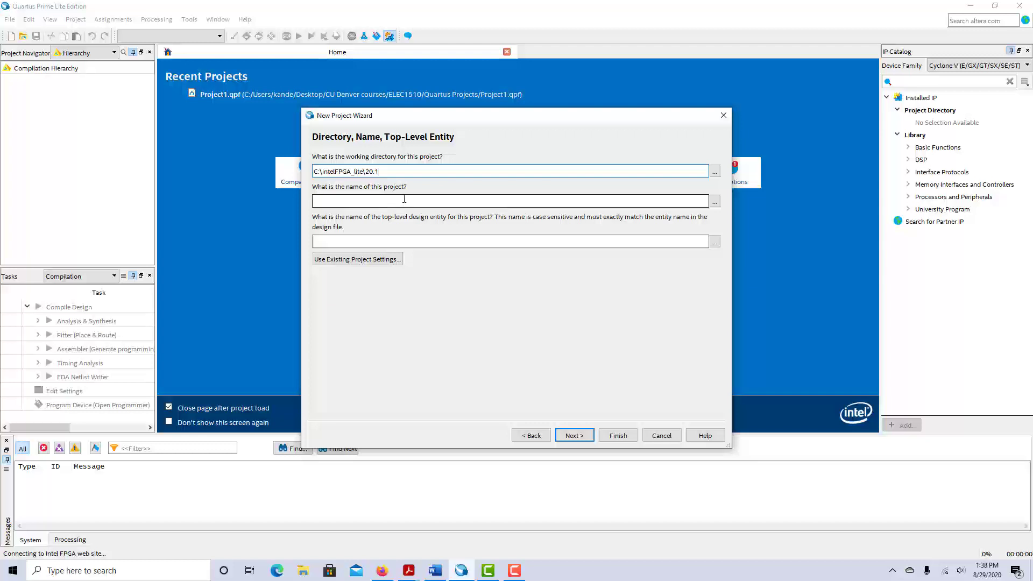
left_click(405, 200)
type("Example")
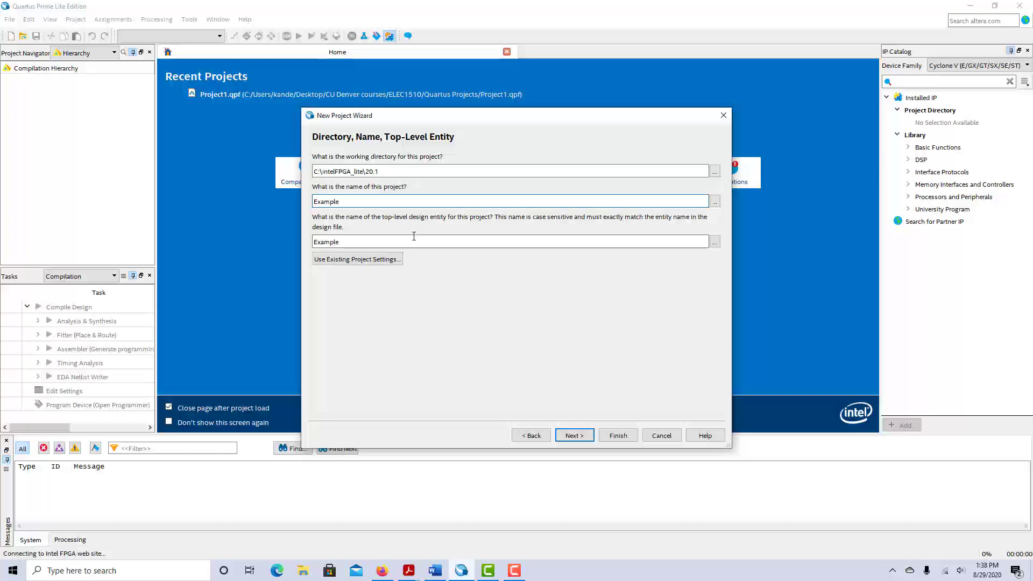
left_click_drag(344, 243, 311, 245)
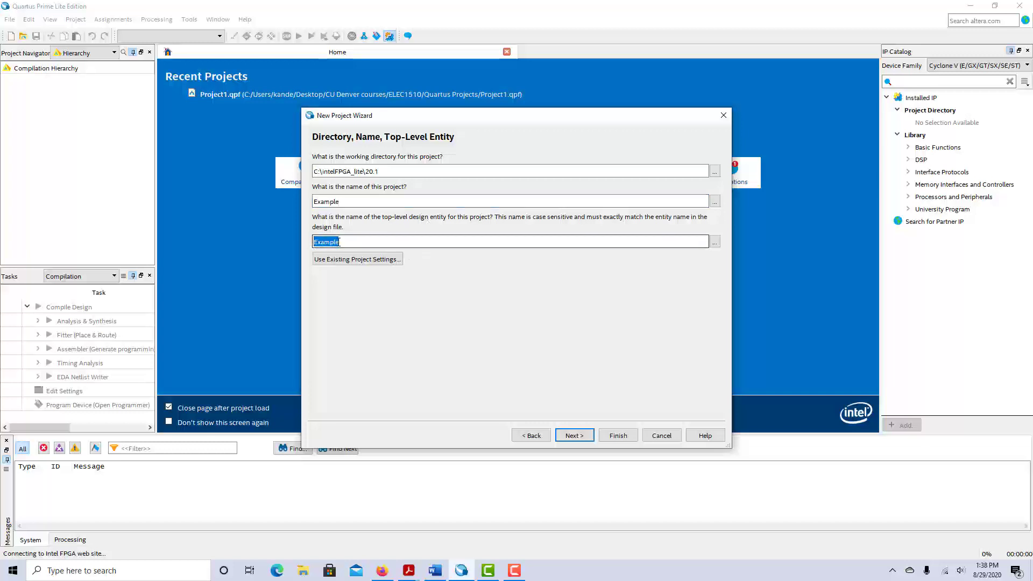
left_click(360, 244)
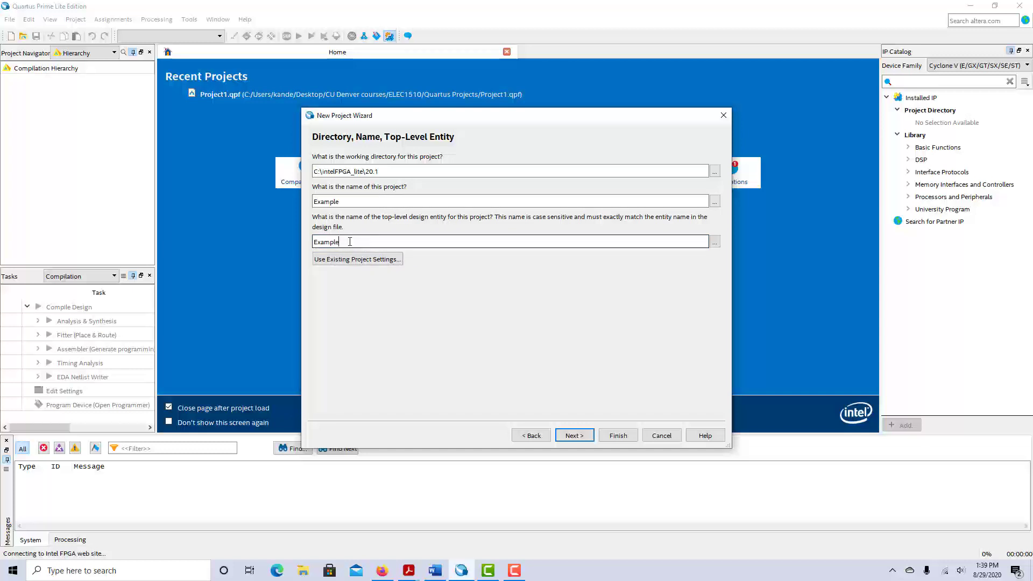
left_click(572, 436)
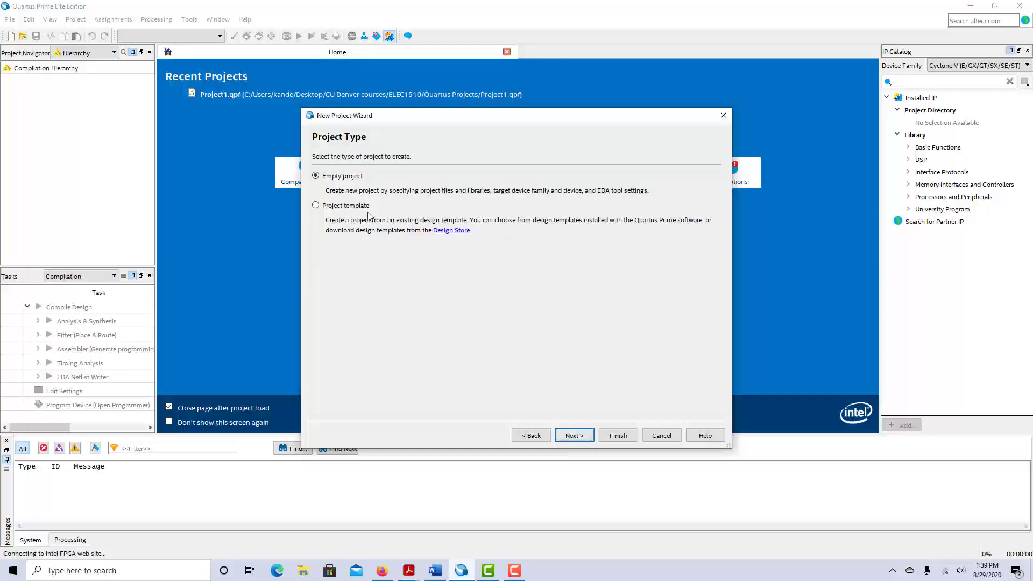
- Create it as an empty project without added files, keeping the Cyclone V (E/GX/GT/SX/SE/ST) family and <None> for all EDA tools
left_click(579, 439)
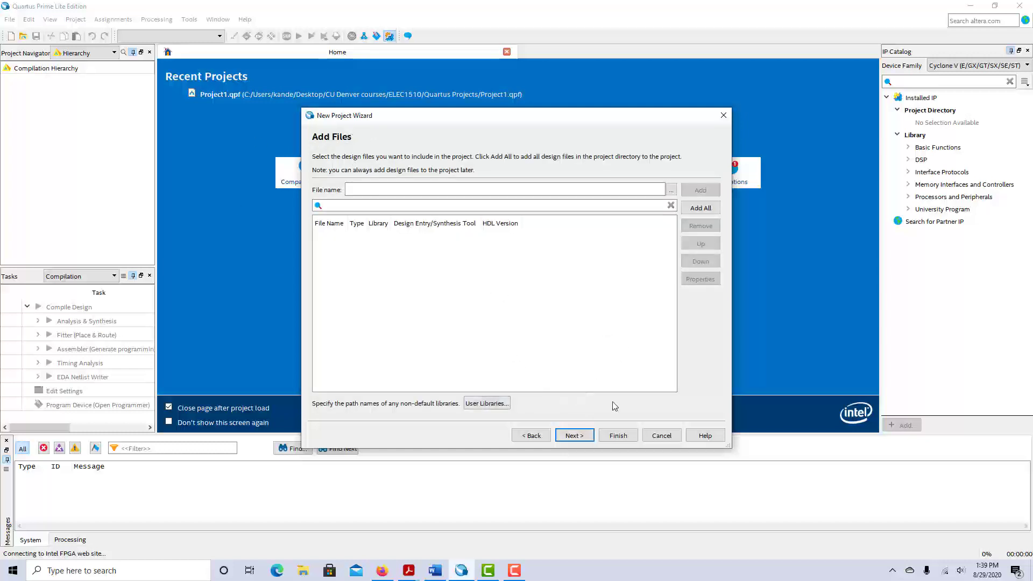
left_click(571, 435)
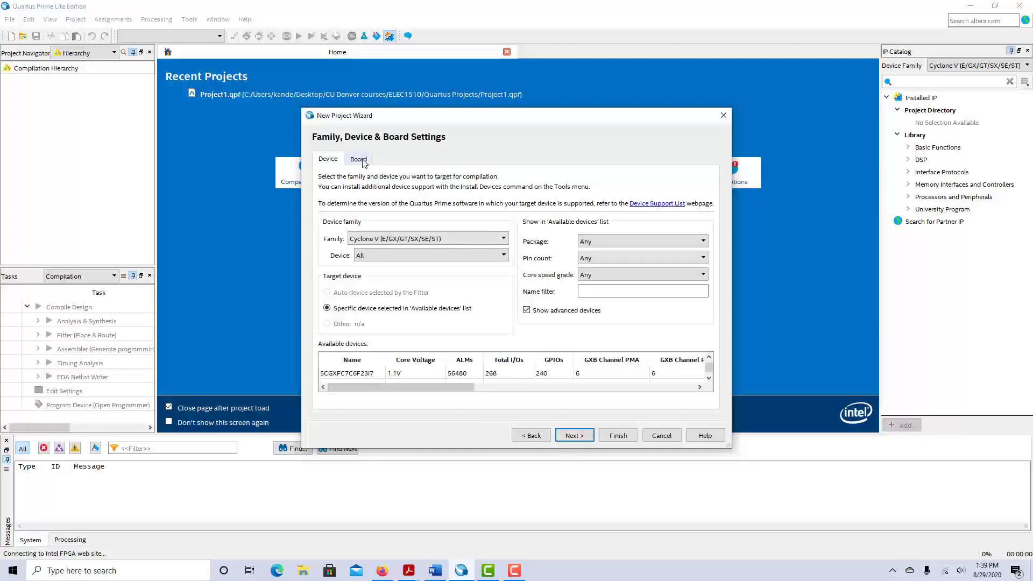
left_click(590, 440)
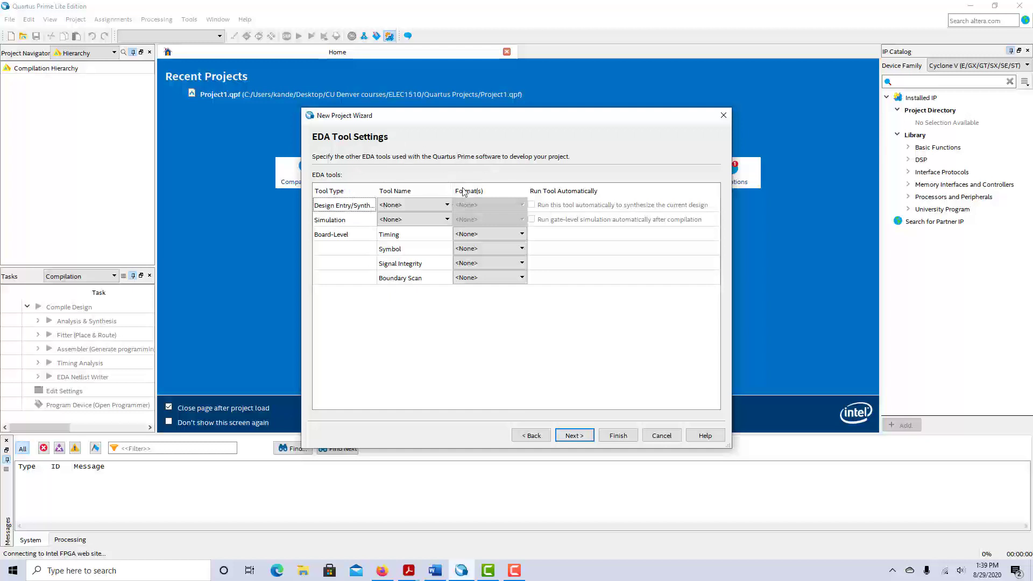
left_click(574, 434)
left_click(618, 435)
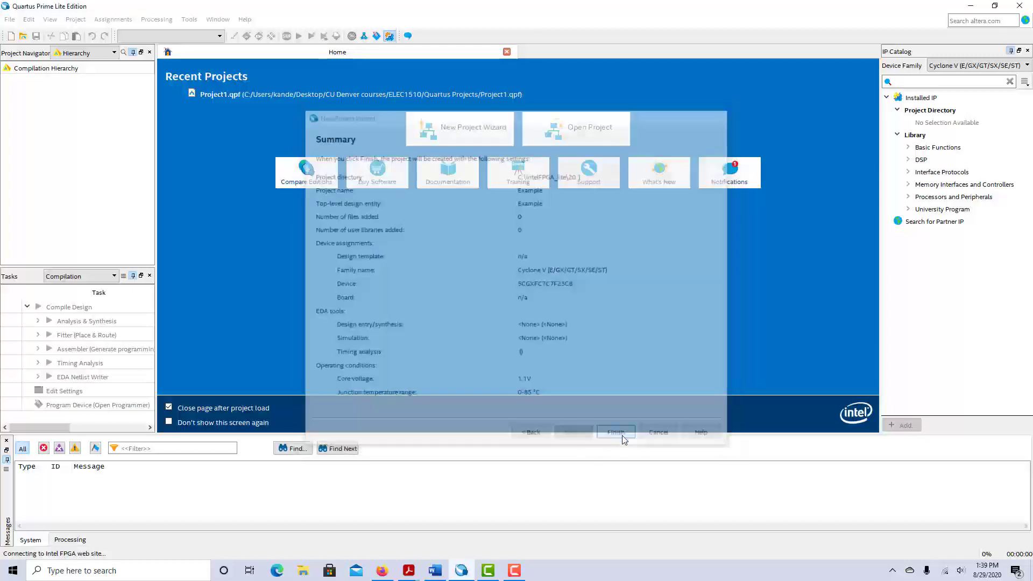